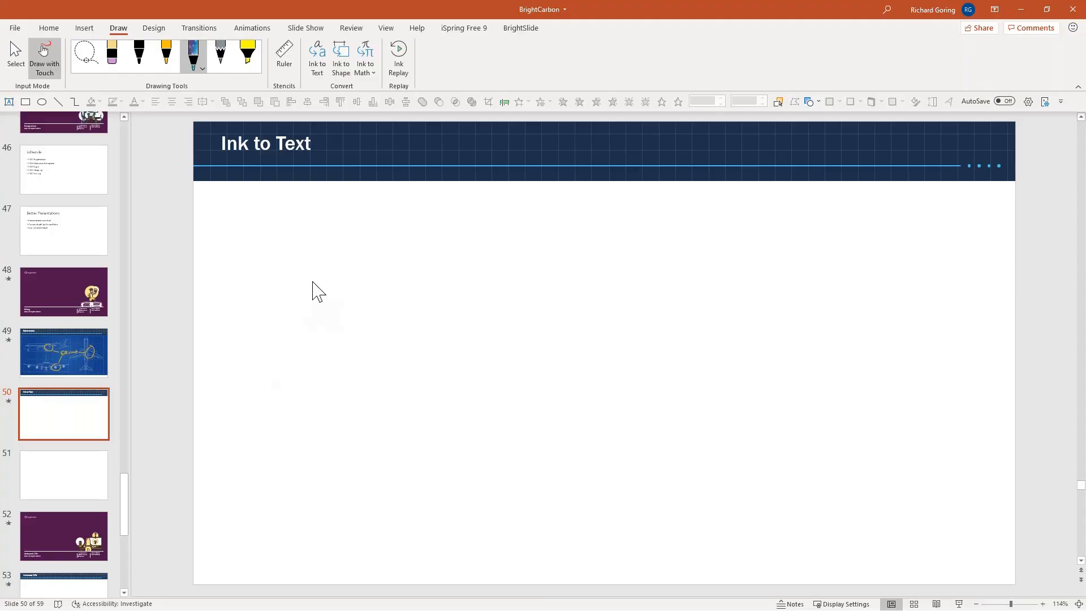
Step: Handwrite "hello" in galaxy ink on the Ink to Text slide and convert the handwriting to text
{"action": "mouse_move", "coordinate": [341, 258]}
{"action": "left_mouse_down"}
{"action": "mouse_move", "coordinate": [321, 384]}
{"action": "mouse_move", "coordinate": [374, 427]}
{"action": "mouse_move", "coordinate": [494, 273]}
{"action": "mouse_move", "coordinate": [542, 390]}
{"action": "mouse_move", "coordinate": [590, 346]}
{"action": "mouse_move", "coordinate": [580, 354]}
{"action": "left_mouse_up"}
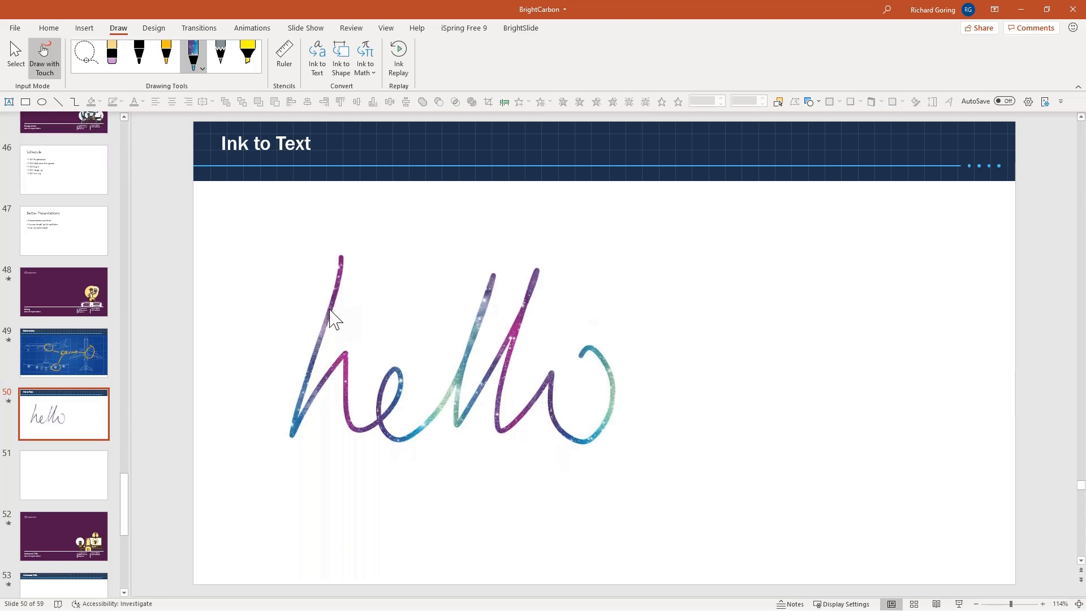
{"action": "left_click", "coordinate": [14, 56]}
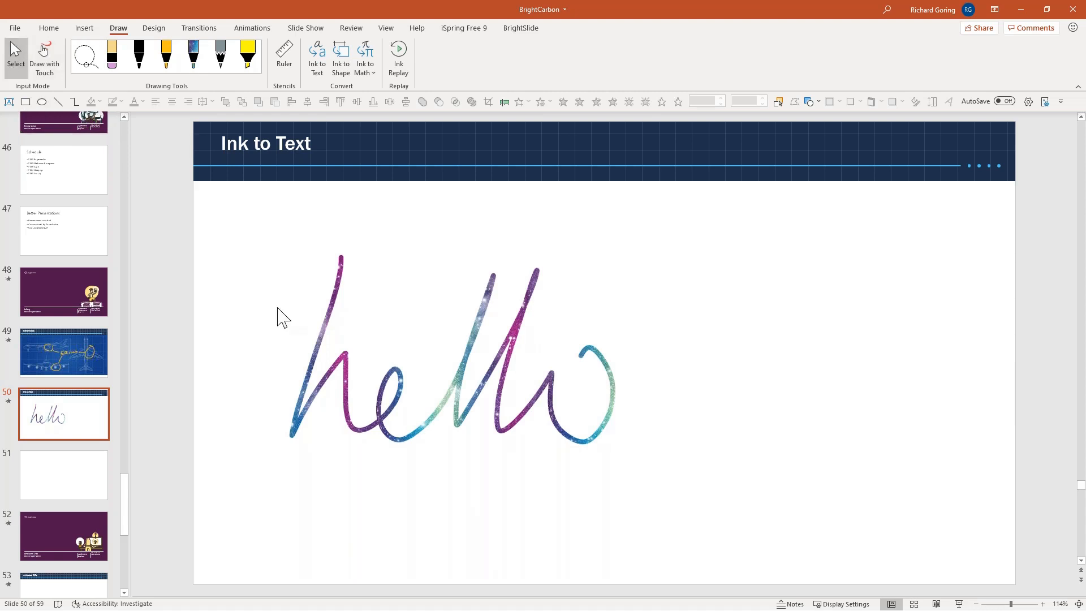
{"action": "left_click", "coordinate": [510, 339]}
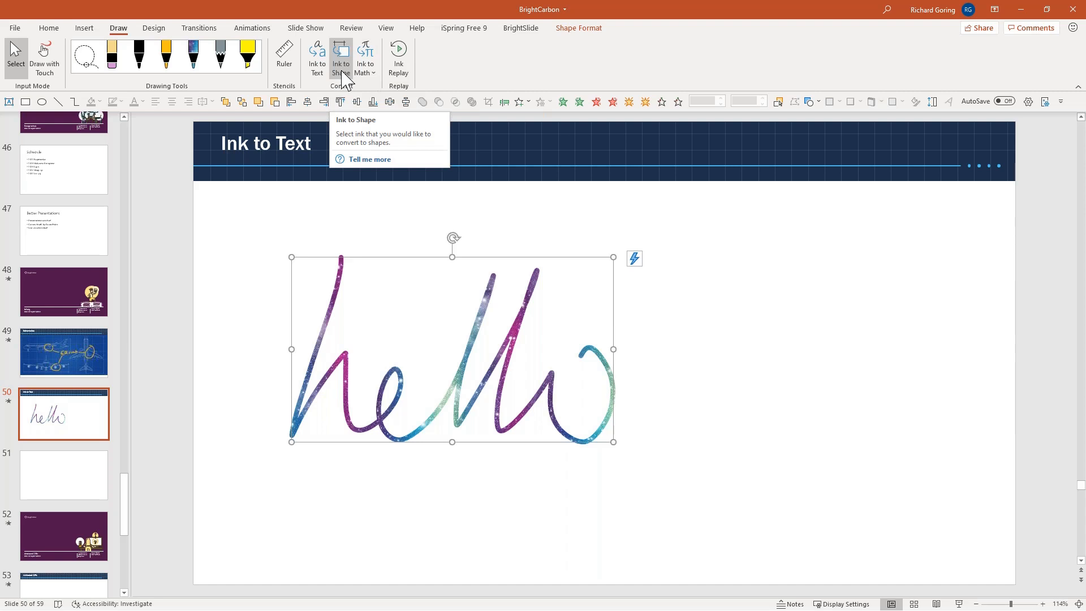
{"action": "left_click", "coordinate": [317, 71]}
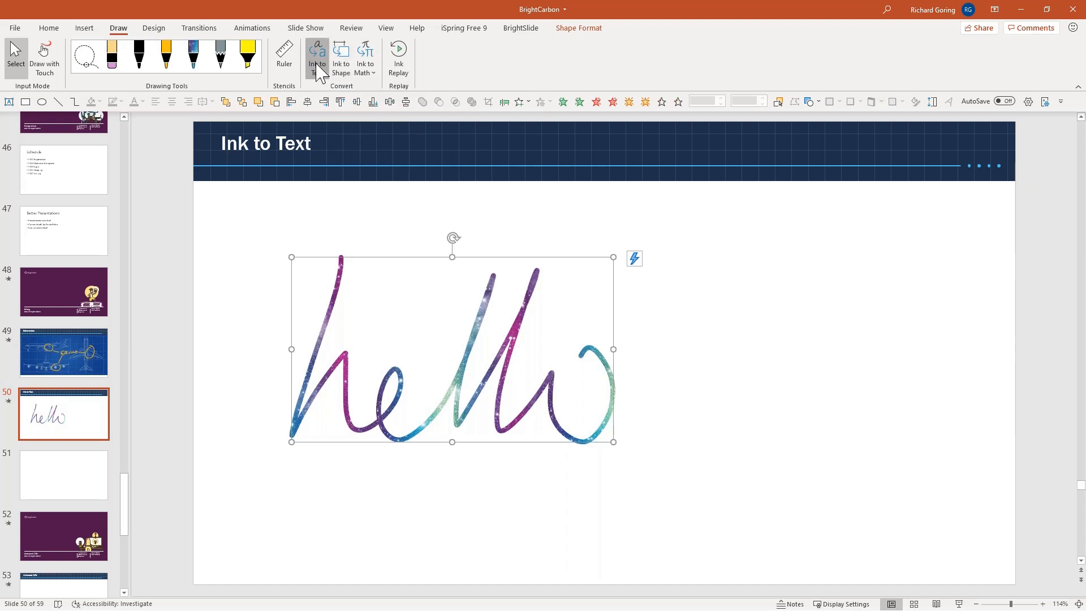
Step: Edit the converted word on the slide so that it reads "help"
{"action": "left_click", "coordinate": [402, 355]}
{"action": "key", "text": "Right"}
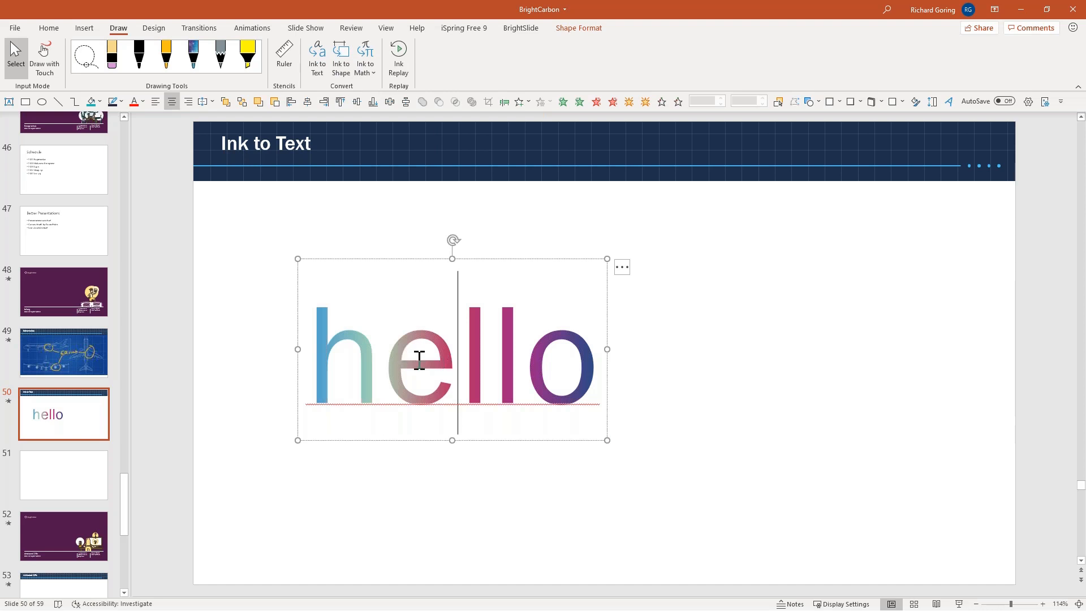
{"action": "left_click_drag", "start_coordinate": [420, 360], "coordinate": [403, 363]}
{"action": "left_click_drag", "start_coordinate": [588, 365], "coordinate": [508, 365]}
{"action": "key", "text": "ctrl+a"}
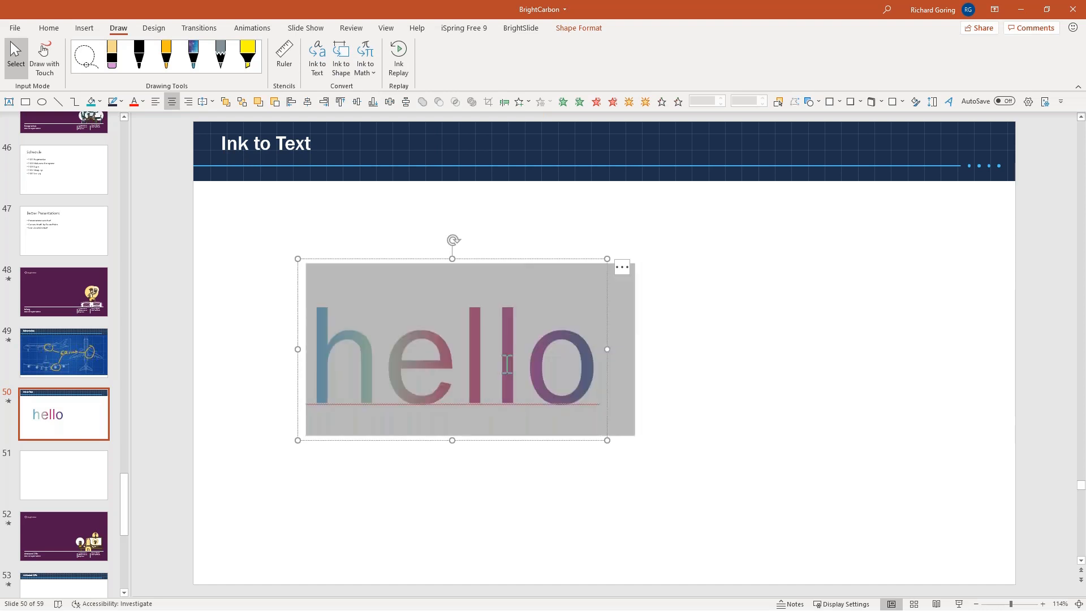
{"action": "left_click", "coordinate": [508, 365]}
{"action": "key", "text": "BackSpace"}
{"action": "key", "text": "Delete"}
{"action": "type", "text": "p"}
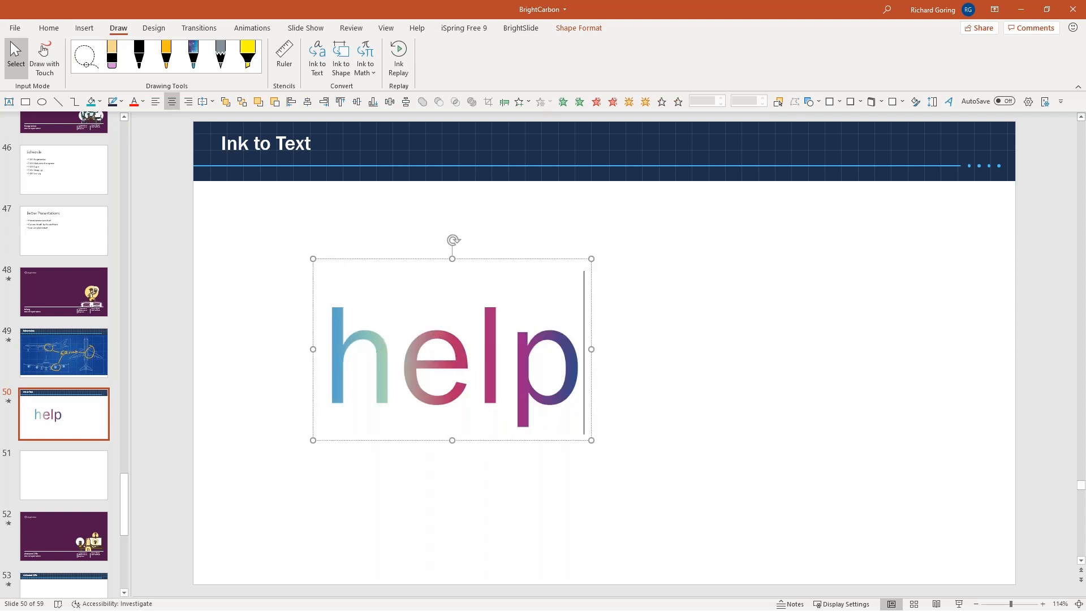
Step: Undo the edit to the converted word and deselect its text box
{"action": "key", "text": "ctrl+z"}
{"action": "key", "text": "ctrl+z"}
{"action": "key", "text": "ctrl+z"}
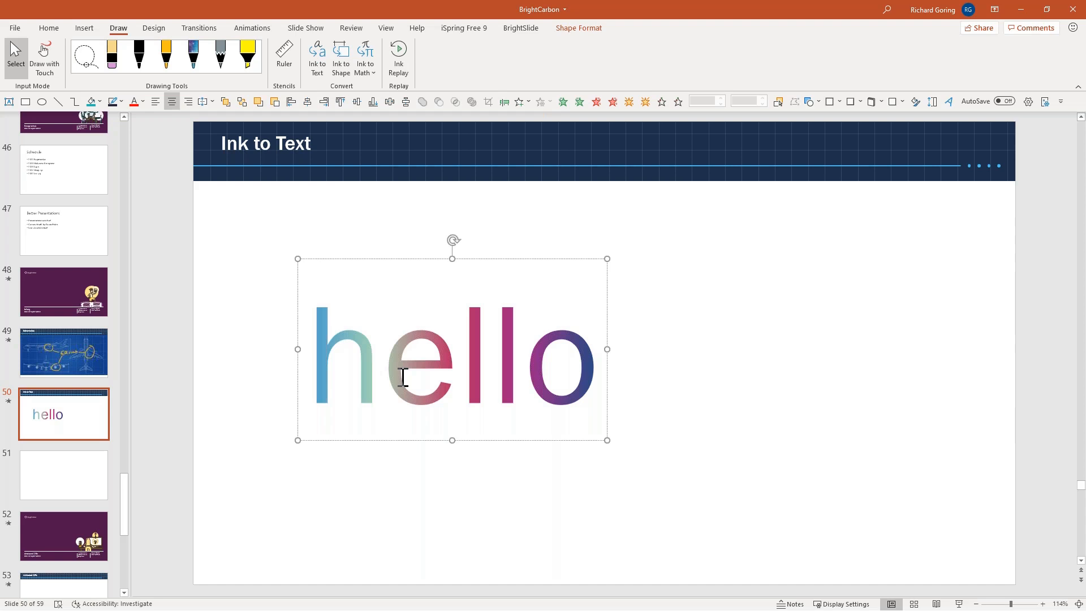
{"action": "key", "text": "Escape"}
{"action": "key", "text": "Escape"}
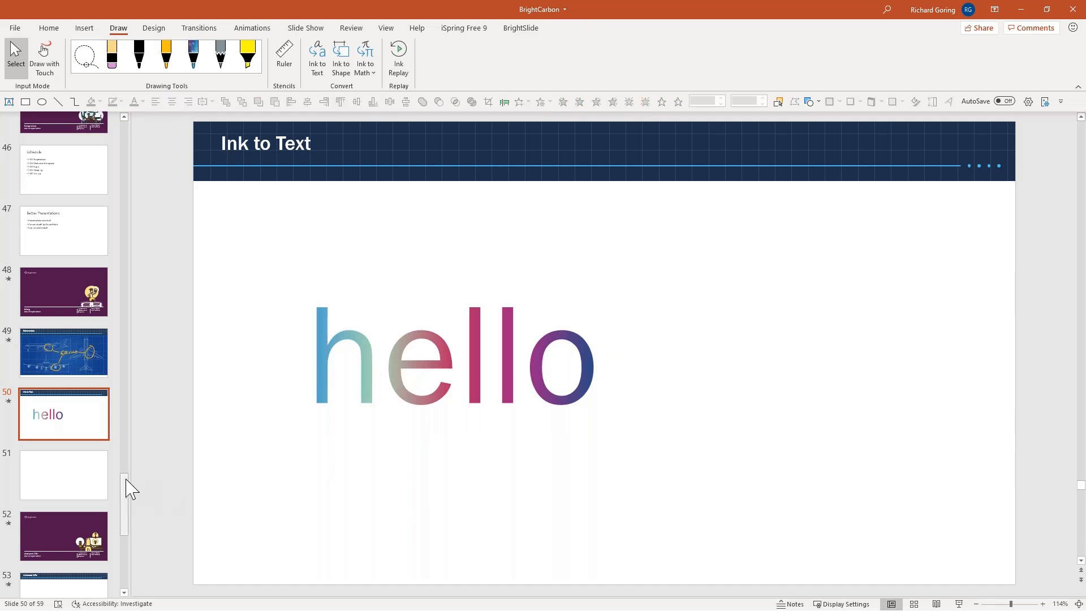
Step: Go to the Animated GIFs slide and draw a rough square body in the middle with the galaxy pen
{"action": "left_click", "coordinate": [74, 480]}
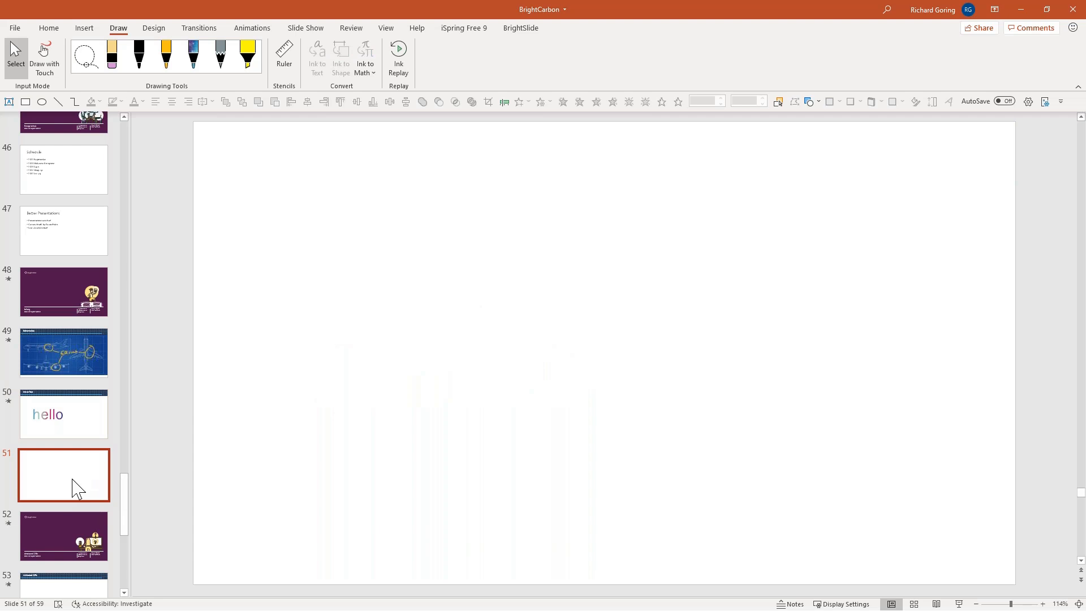
{"action": "scroll", "coordinate": [70, 478], "scroll_direction": "down", "scroll_amount": 3}
{"action": "left_click", "coordinate": [64, 467]}
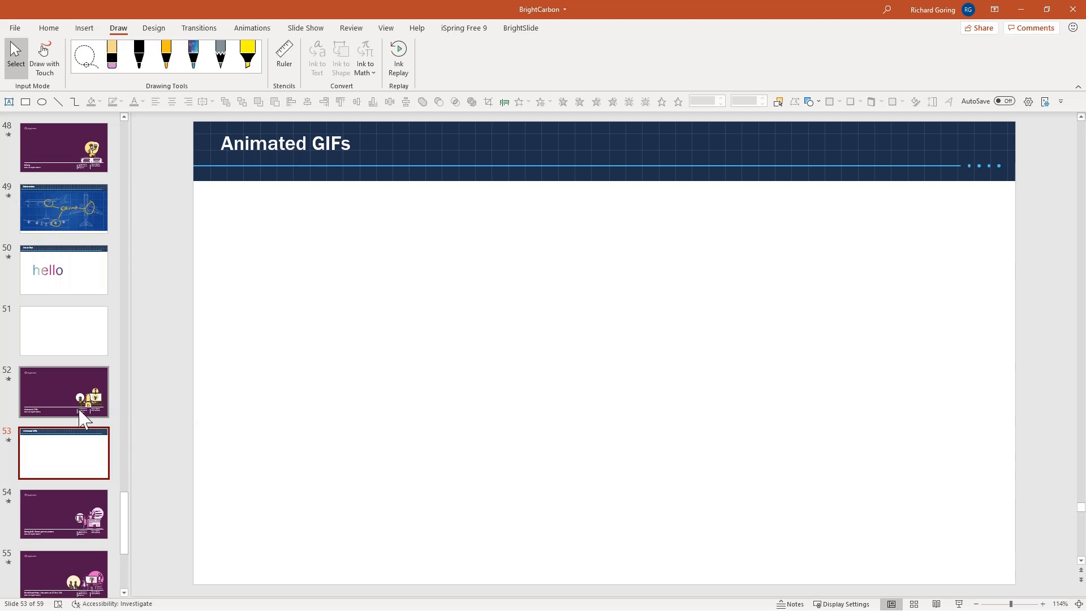
{"action": "left_click", "coordinate": [195, 63]}
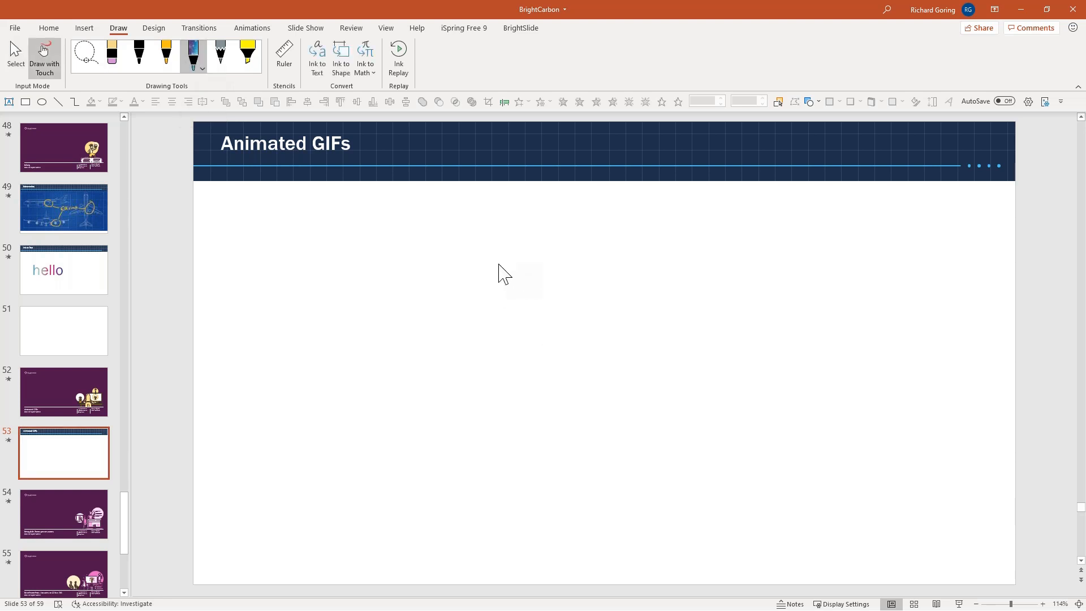
{"action": "mouse_move", "coordinate": [491, 257]}
{"action": "left_mouse_down"}
{"action": "mouse_move", "coordinate": [636, 265]}
{"action": "mouse_move", "coordinate": [603, 422]}
{"action": "mouse_move", "coordinate": [494, 419]}
{"action": "mouse_move", "coordinate": [512, 264]}
{"action": "left_mouse_up"}
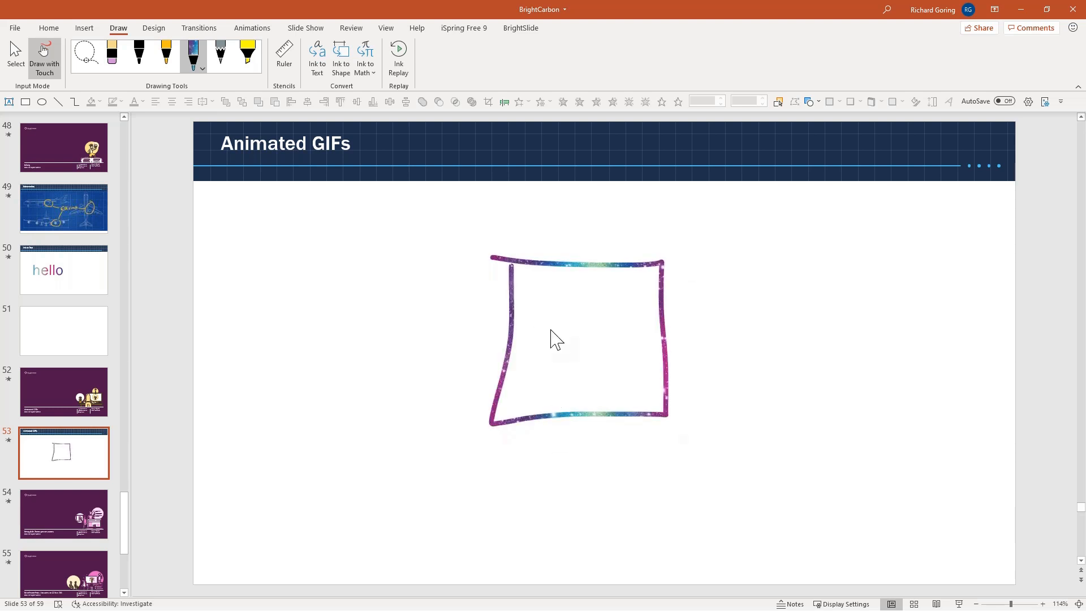
Step: Draw two legs, two arms with hands, two eyes and a smile on the square character
{"action": "left_click_drag", "start_coordinate": [566, 414], "coordinate": [509, 479]}
{"action": "left_click_drag", "start_coordinate": [599, 417], "coordinate": [638, 484]}
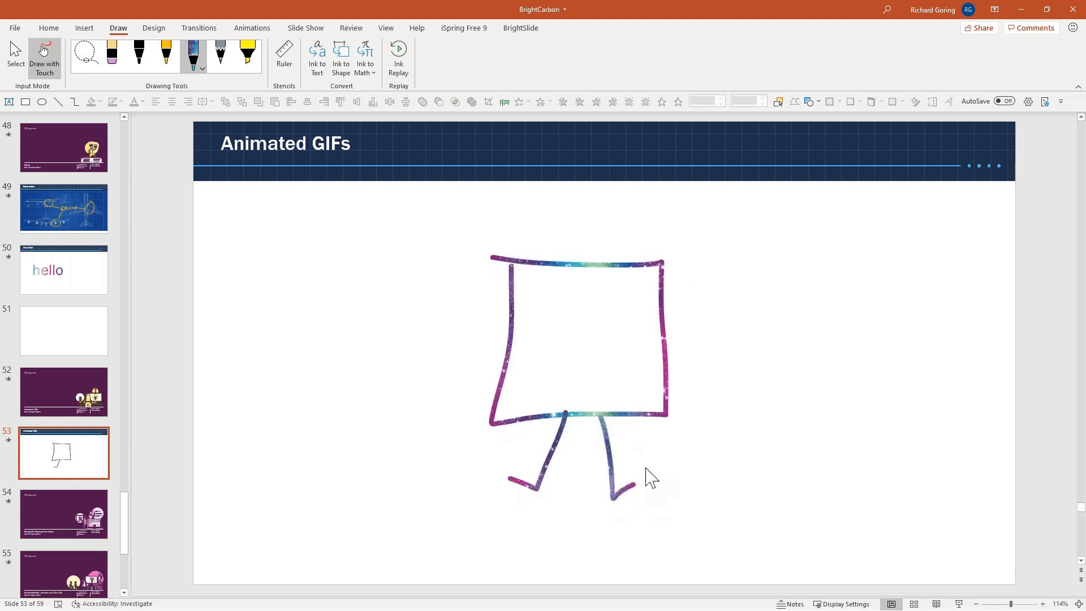
{"action": "mouse_move", "coordinate": [660, 330]}
{"action": "left_mouse_down"}
{"action": "mouse_move", "coordinate": [711, 286]}
{"action": "mouse_move", "coordinate": [738, 325]}
{"action": "left_mouse_up"}
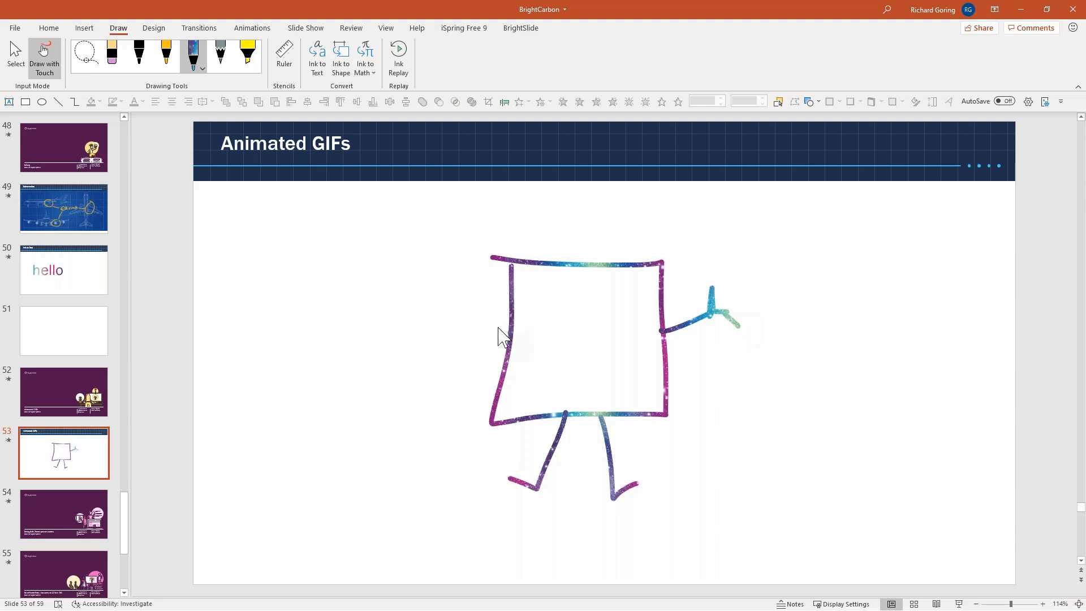
{"action": "mouse_move", "coordinate": [510, 332]}
{"action": "left_mouse_down"}
{"action": "mouse_move", "coordinate": [431, 287]}
{"action": "mouse_move", "coordinate": [409, 312]}
{"action": "left_mouse_up"}
{"action": "left_click_drag", "start_coordinate": [558, 314], "coordinate": [611, 312]}
{"action": "left_click_drag", "start_coordinate": [554, 366], "coordinate": [637, 365]}
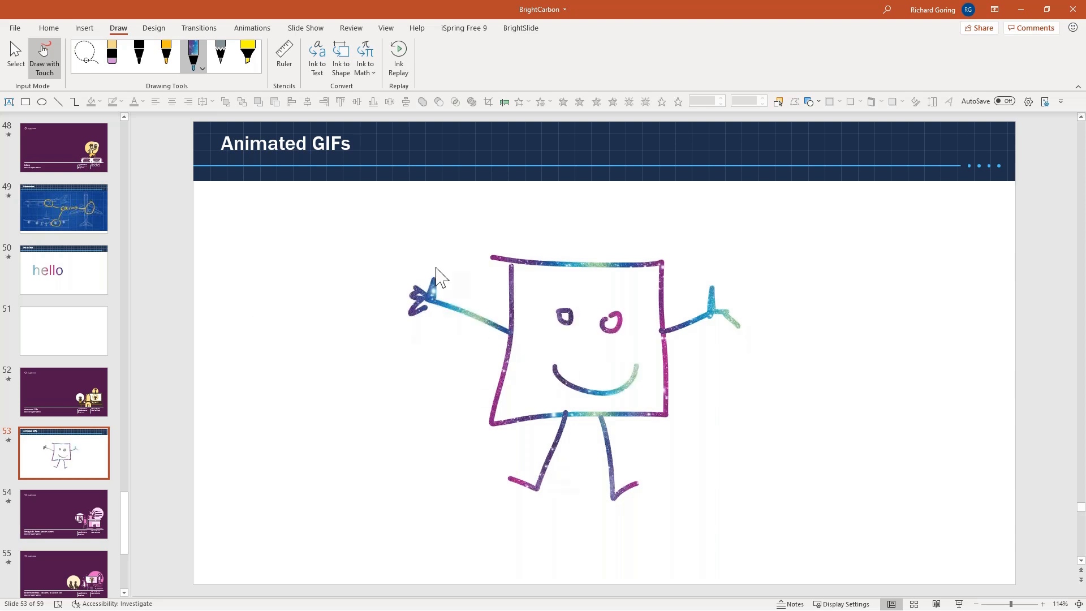
Step: Play back the ink strokes and add a Replay ink animation to the square character drawing
{"action": "left_click", "coordinate": [399, 57]}
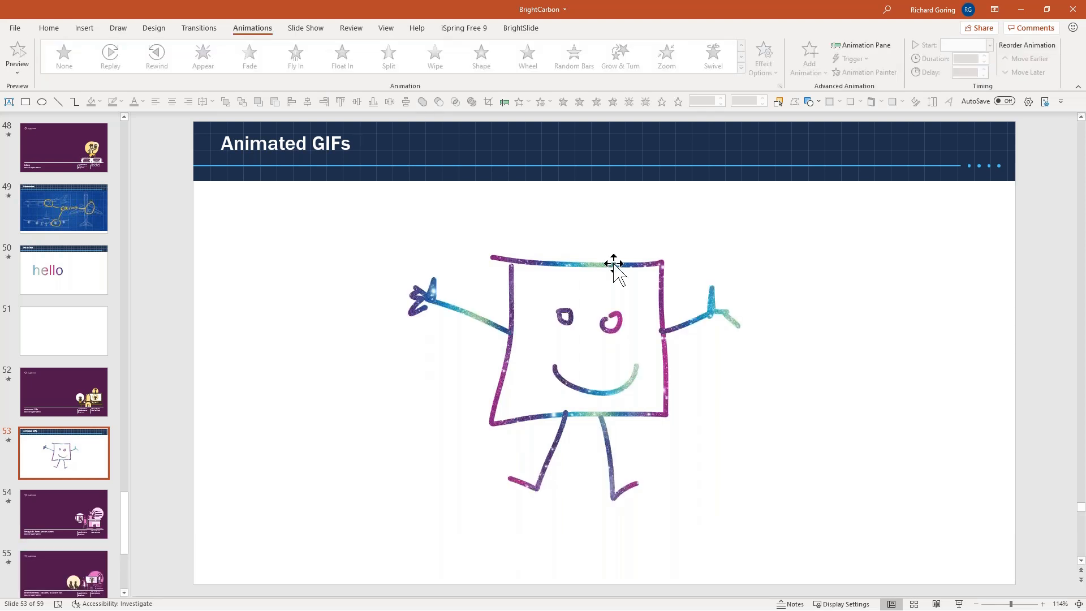
{"action": "left_click", "coordinate": [612, 266]}
{"action": "left_click", "coordinate": [806, 66]}
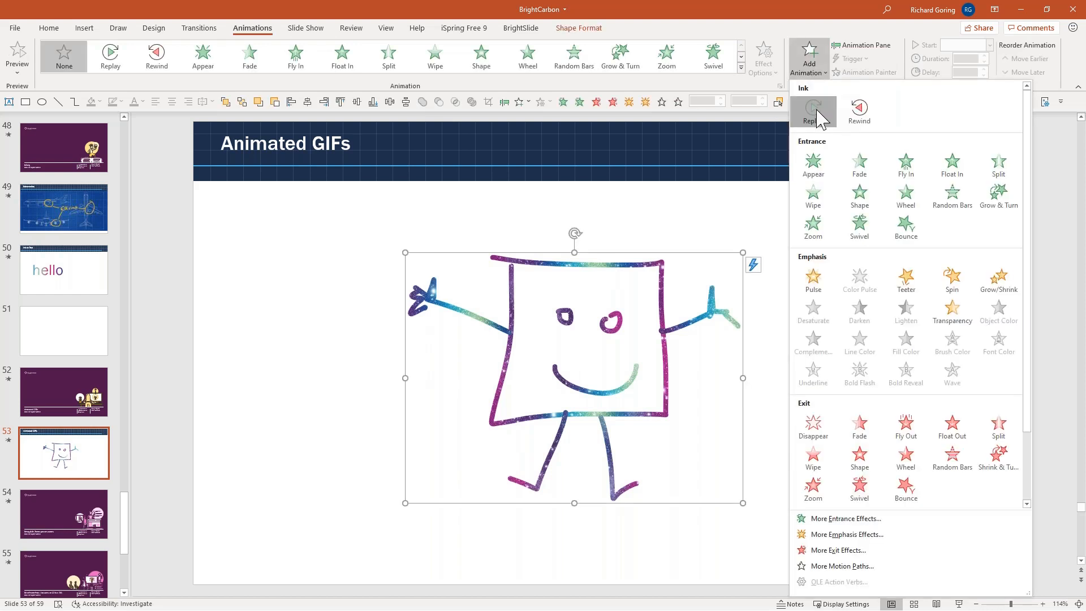
{"action": "left_click", "coordinate": [813, 112]}
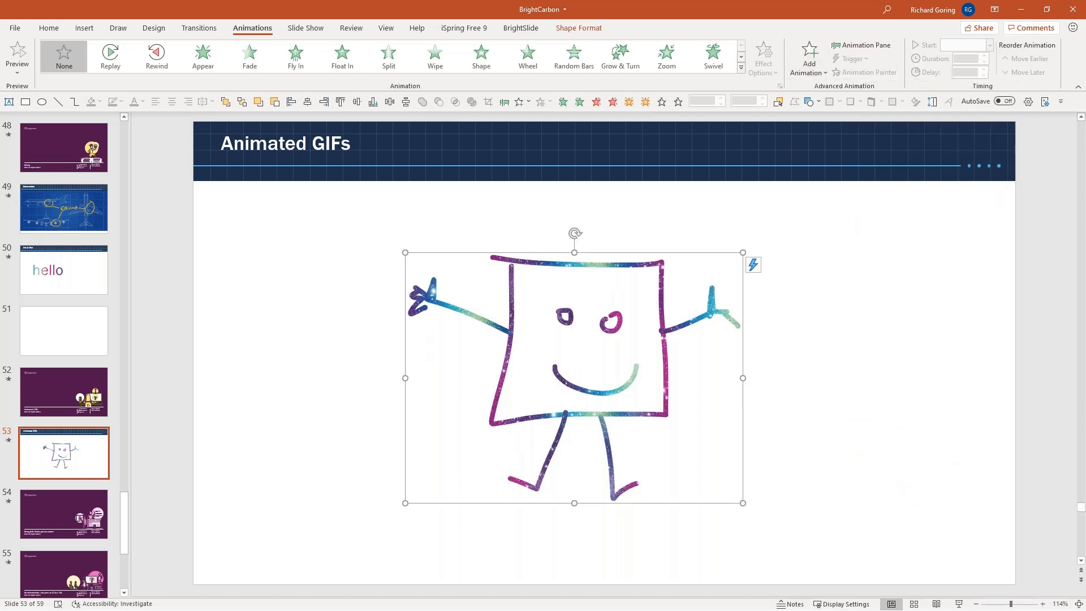
{"action": "left_click", "coordinate": [254, 332]}
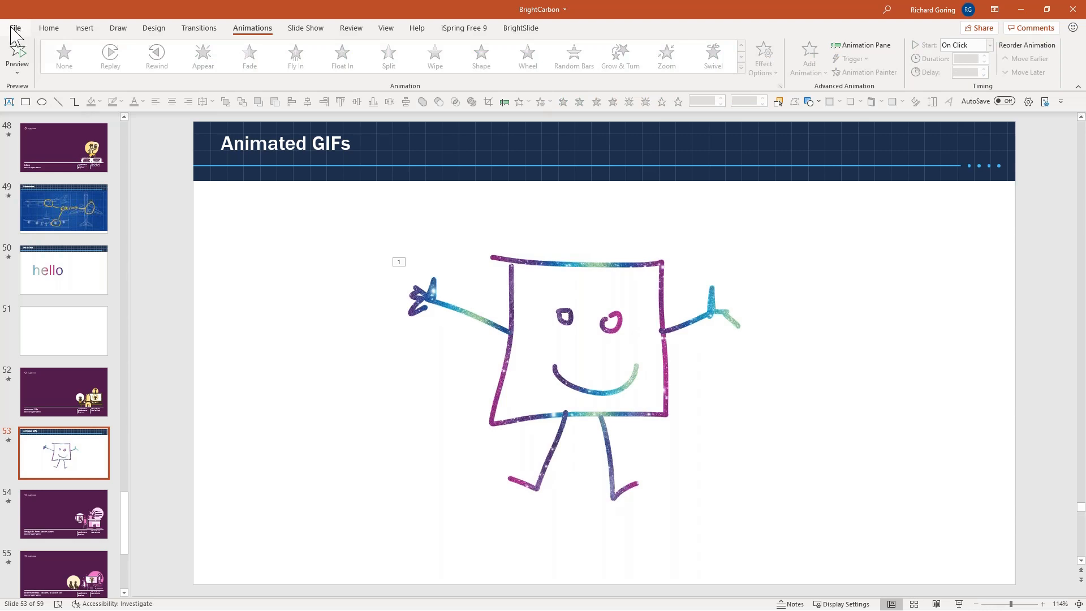
Step: Examine the quality sizes and seconds-per-slide setting for animated GIF export, and return to the slide without exporting
{"action": "left_click", "coordinate": [15, 29]}
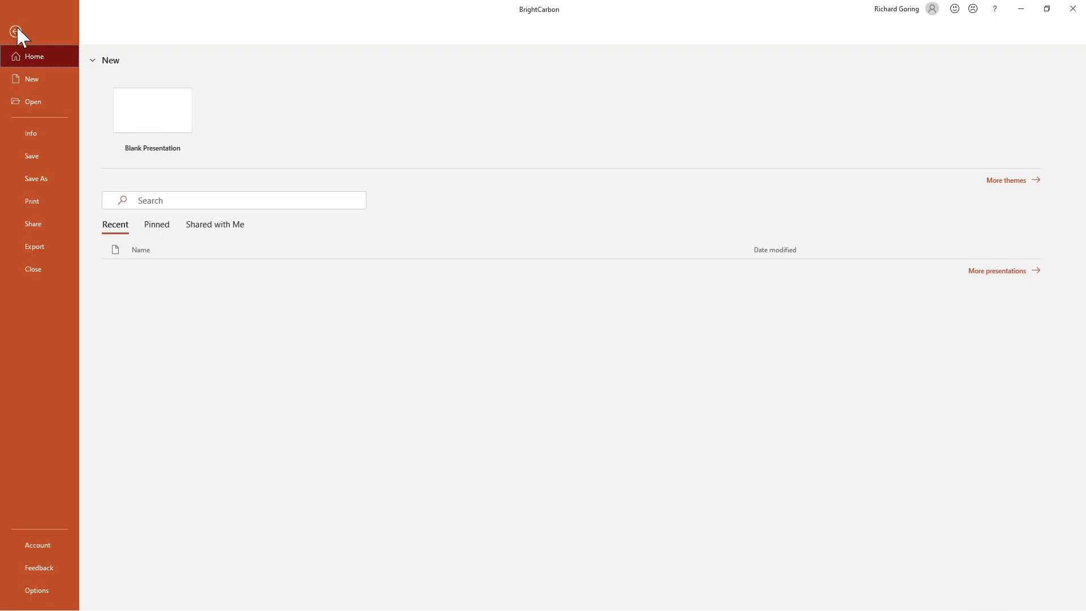
{"action": "left_click", "coordinate": [39, 246]}
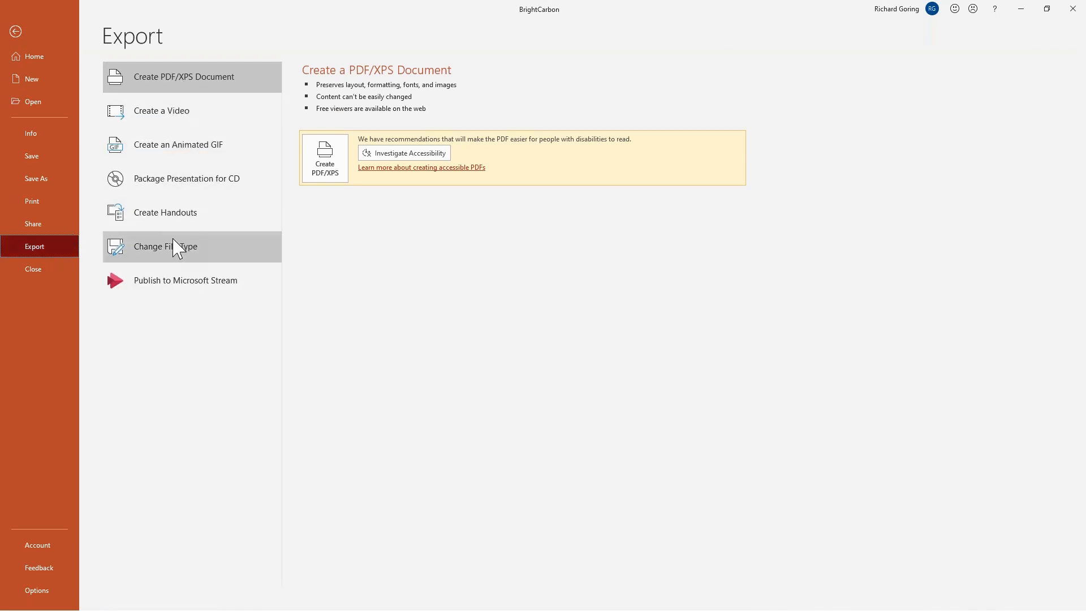
{"action": "left_click", "coordinate": [209, 148]}
{"action": "left_click", "coordinate": [480, 116]}
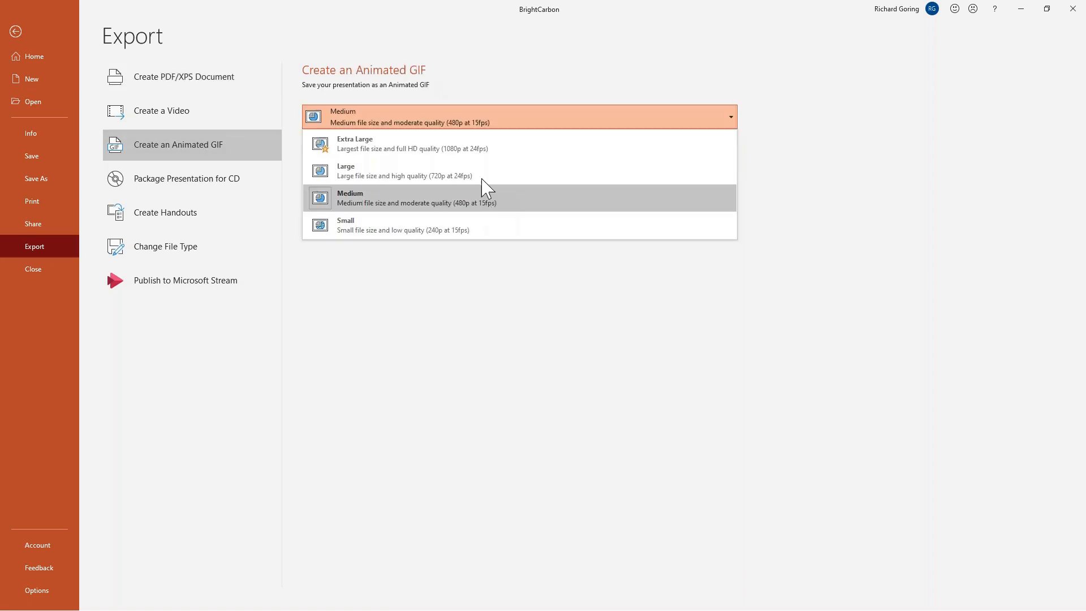
{"action": "left_click", "coordinate": [459, 264]}
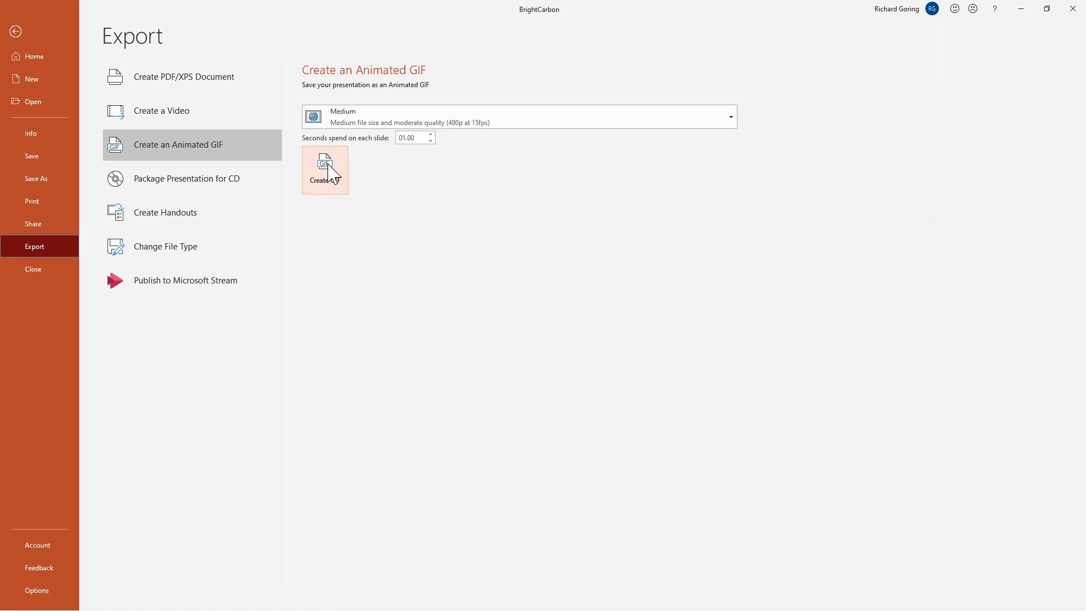
{"action": "left_click", "coordinate": [23, 32]}
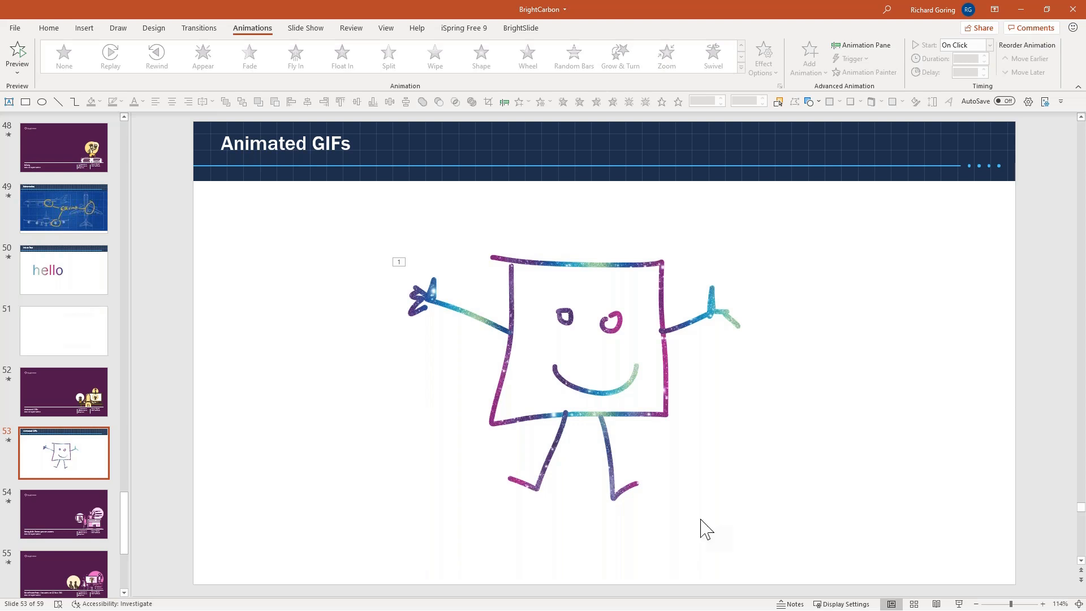
Step: View the Pulmonary Embolisms slides 37 and 39, and return to the Animated GIFs slide
{"action": "scroll", "coordinate": [84, 242], "scroll_direction": "up", "scroll_amount": 2}
{"action": "scroll", "coordinate": [82, 239], "scroll_direction": "up", "scroll_amount": 10}
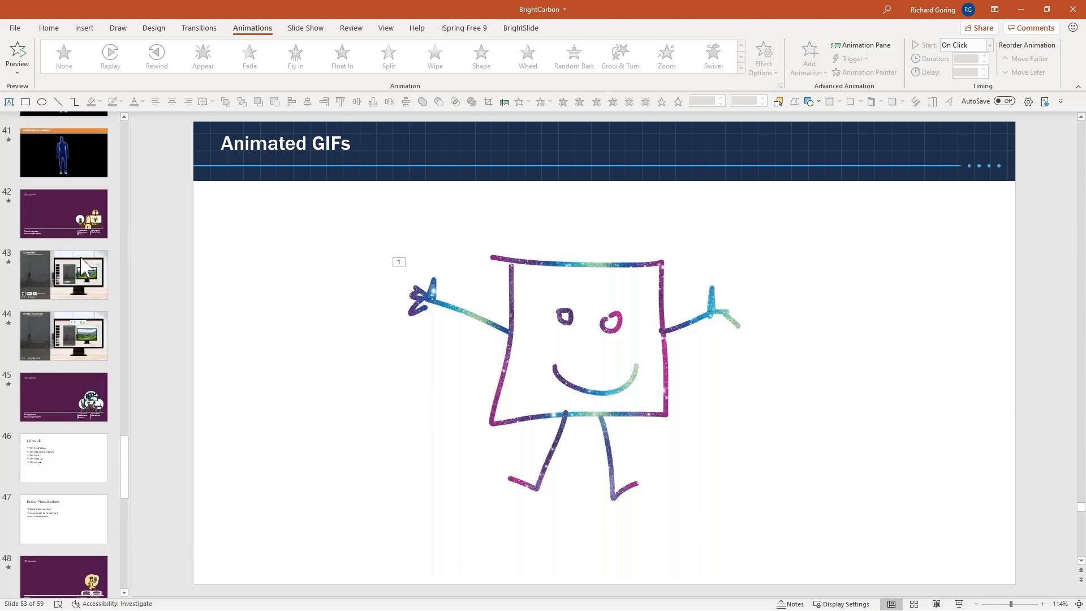
{"action": "scroll", "coordinate": [56, 246], "scroll_direction": "up", "scroll_amount": 1}
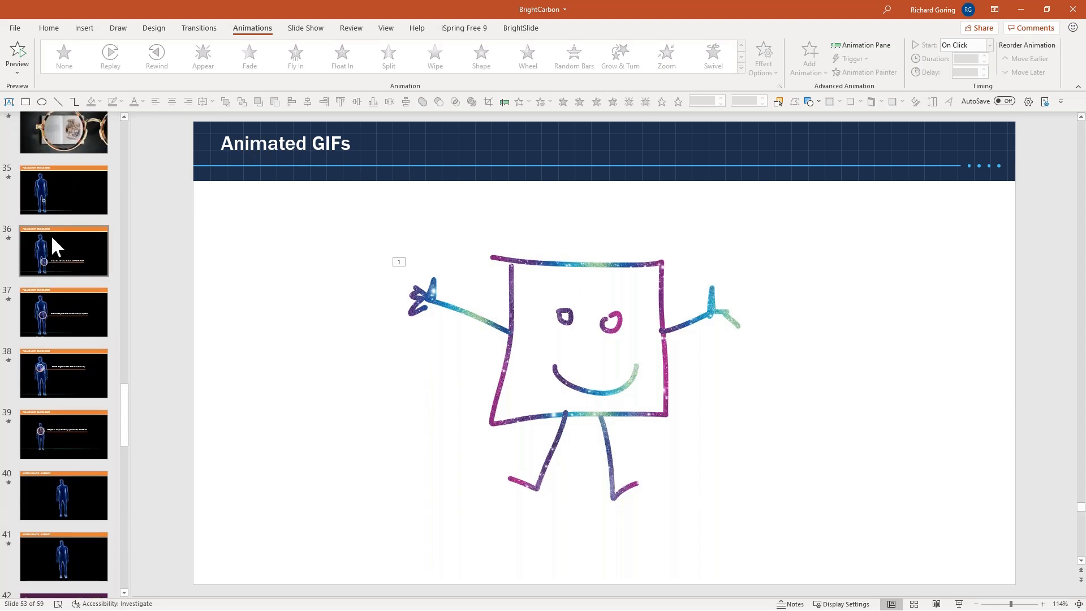
{"action": "left_click", "coordinate": [51, 235]}
{"action": "left_click", "coordinate": [66, 292]}
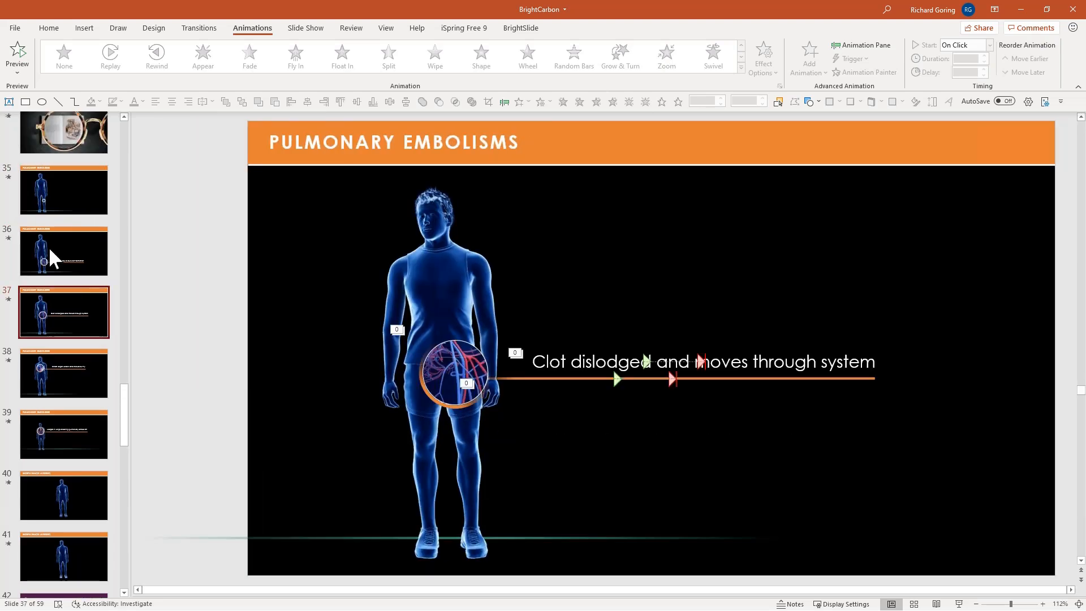
{"action": "left_click", "coordinate": [49, 422]}
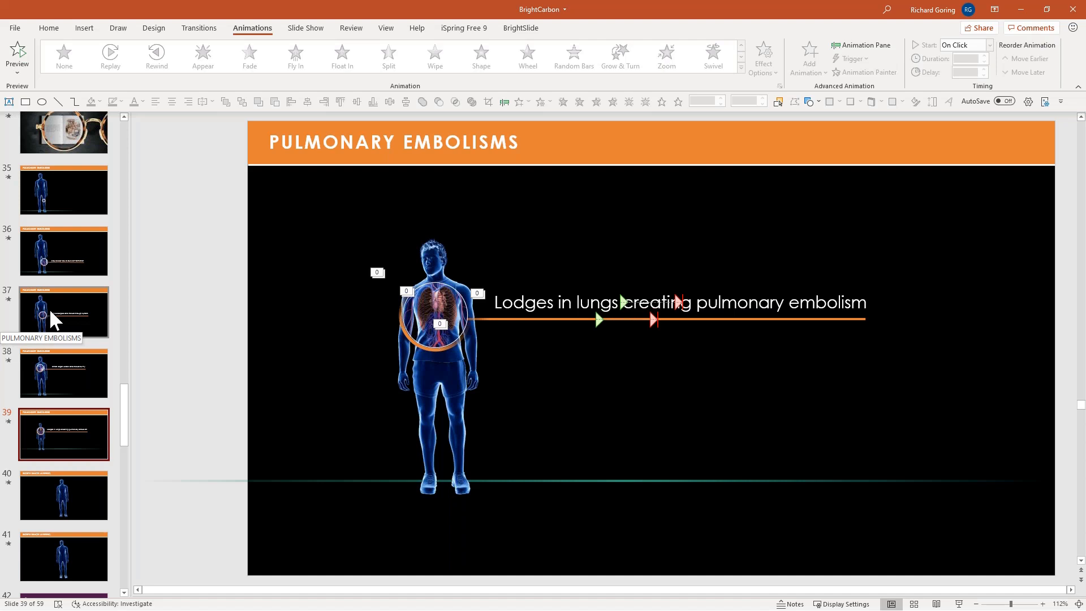
{"action": "scroll", "coordinate": [67, 348], "scroll_direction": "down", "scroll_amount": 1}
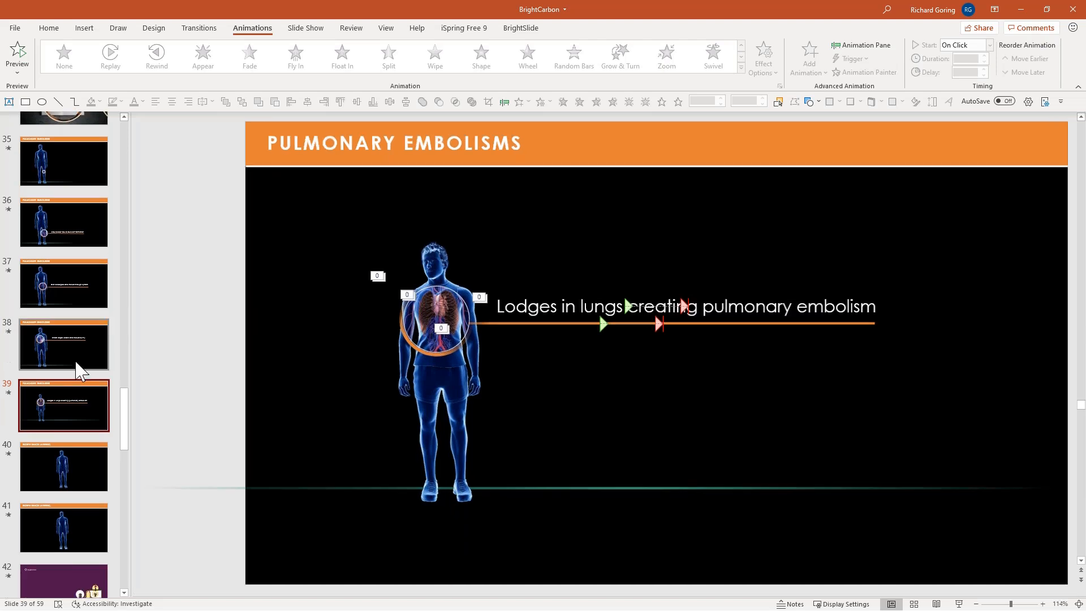
{"action": "left_click", "coordinate": [74, 317]}
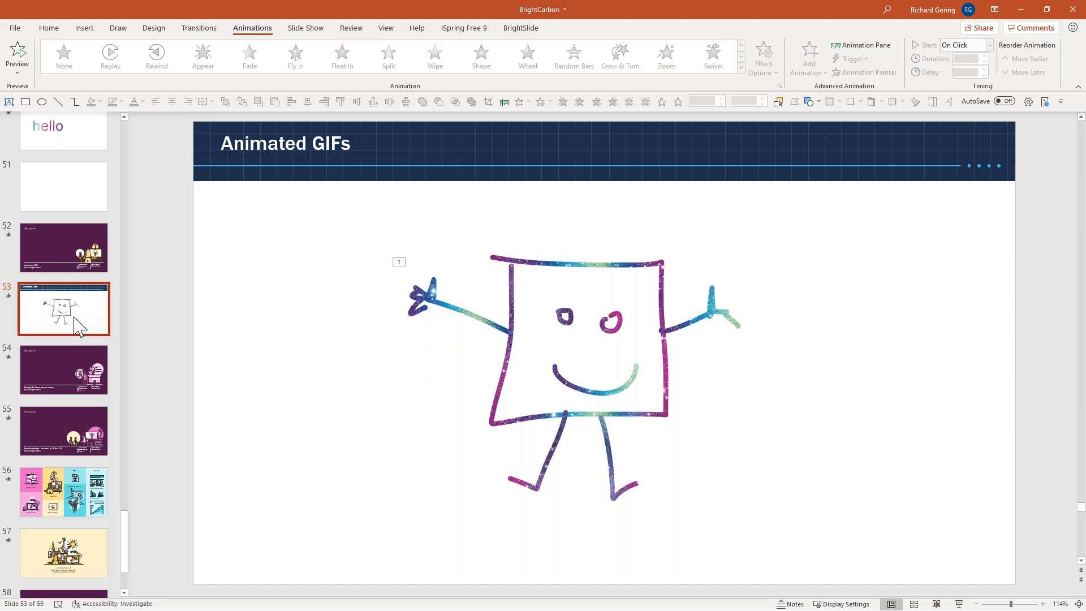
Step: Switch to the BrightCarbon PowerPoint Zoom 01 presentation in slide sorter view and place the insertion point after slide 15
{"action": "left_click", "coordinate": [66, 349]}
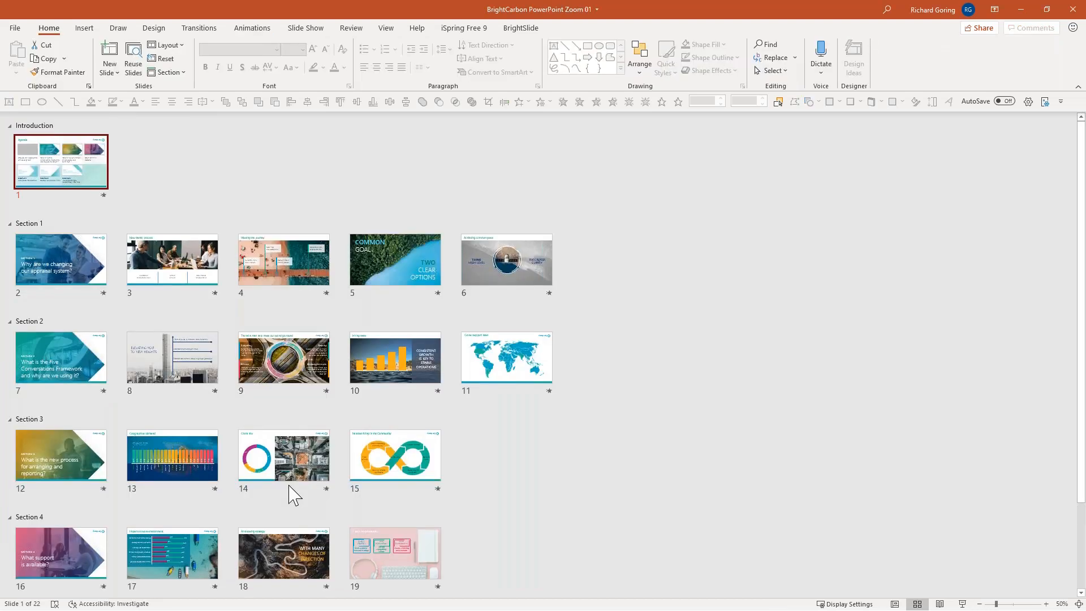
{"action": "left_click", "coordinate": [571, 447]}
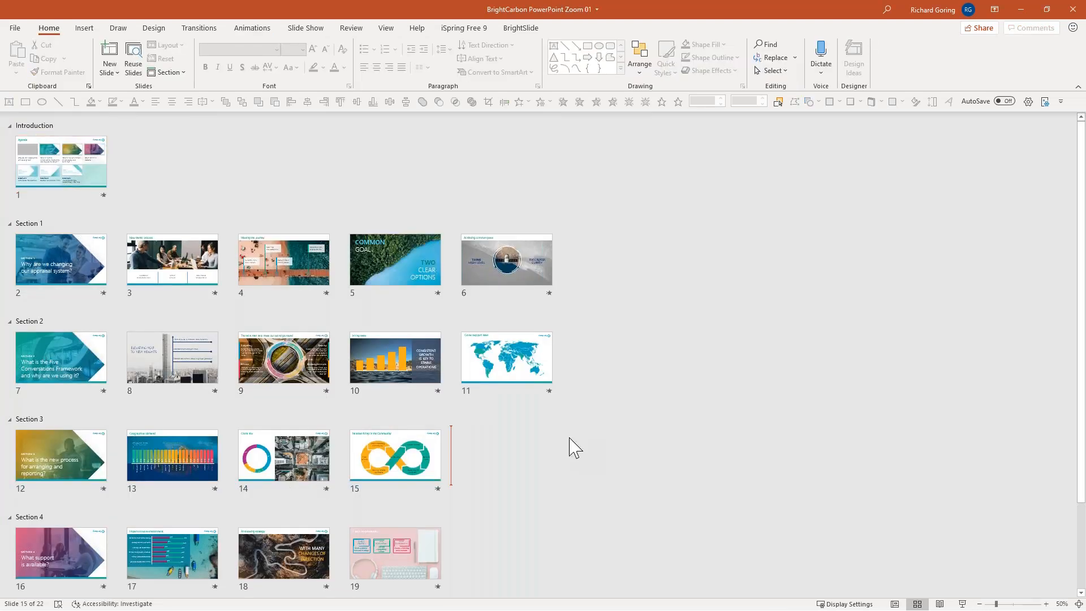